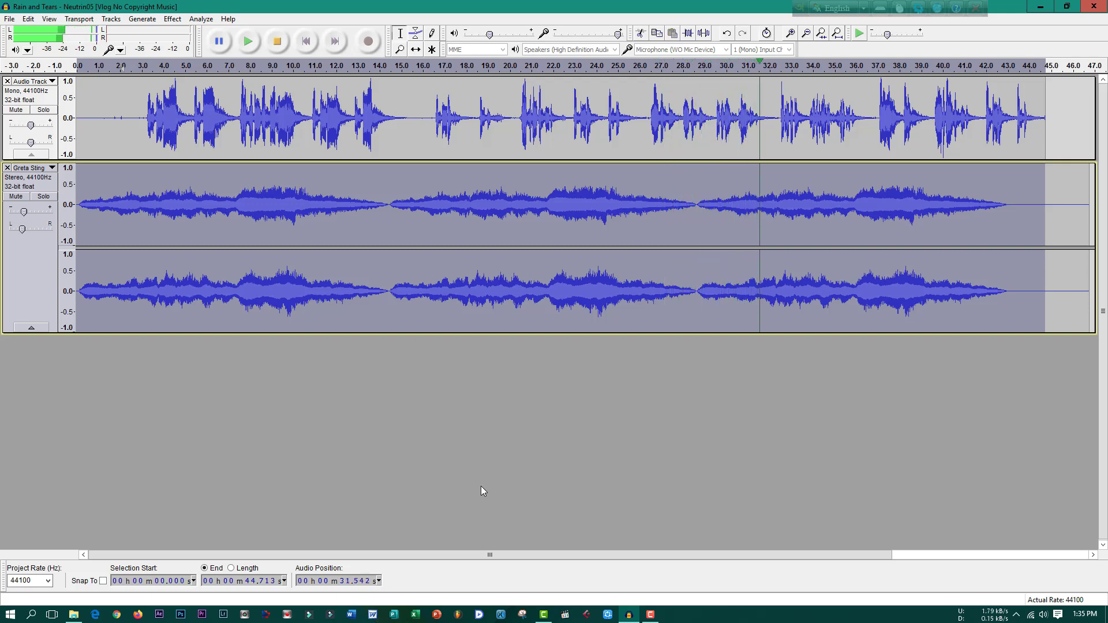
- Lower the gain of the Greta Sting music track slightly
left_click_drag(23, 211, 21, 212)
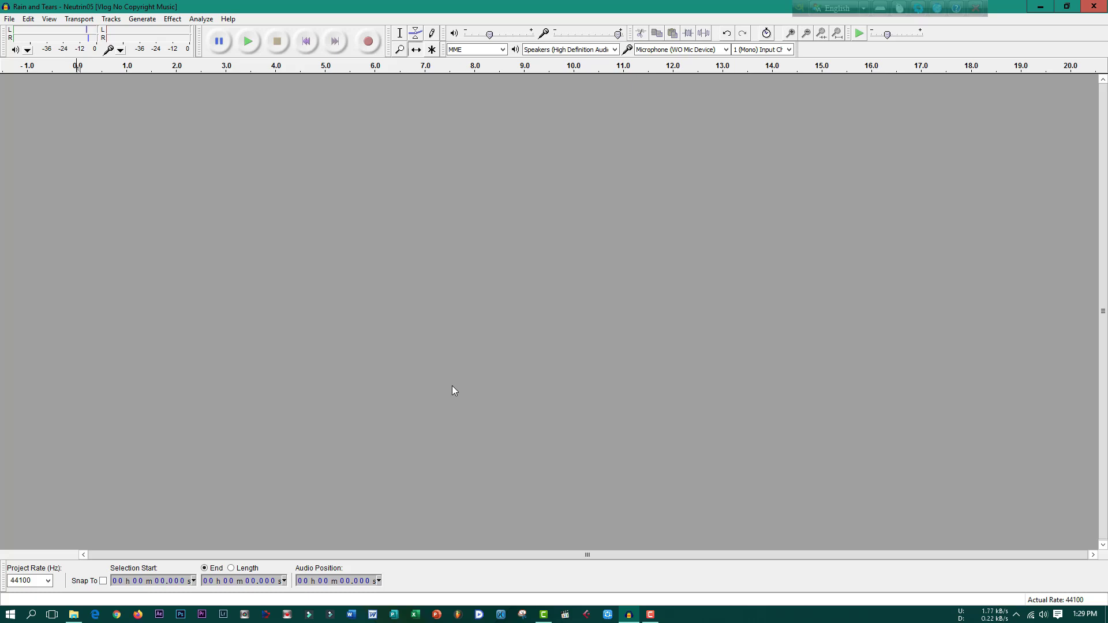
- Record a mono voice track about 44.7 seconds long, stop the recording and return to its start
key("r")
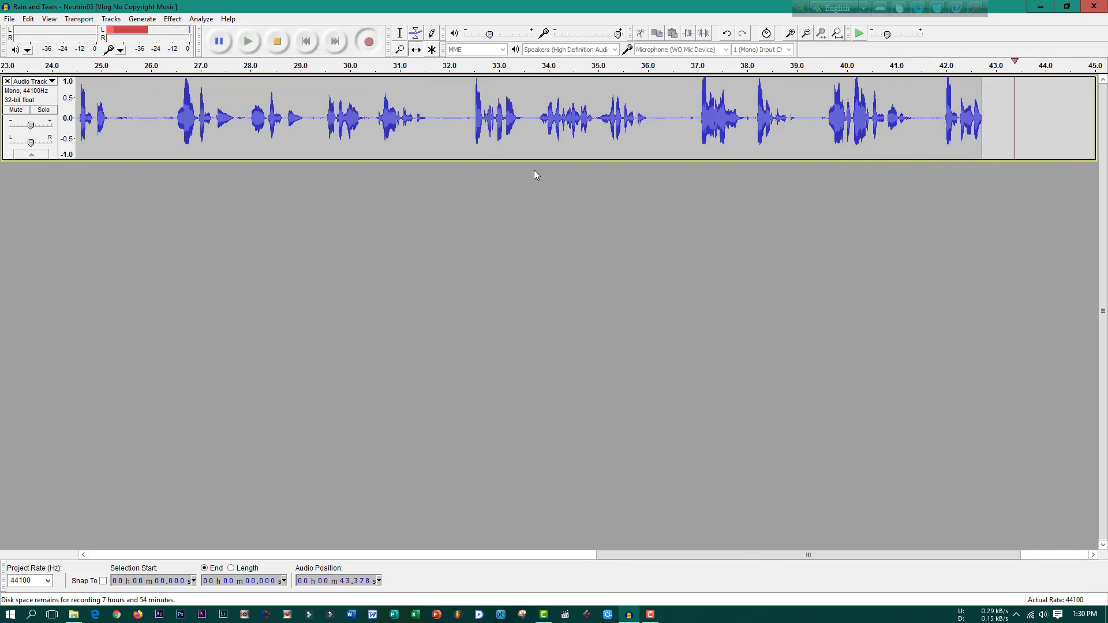
key("space")
key("Home")
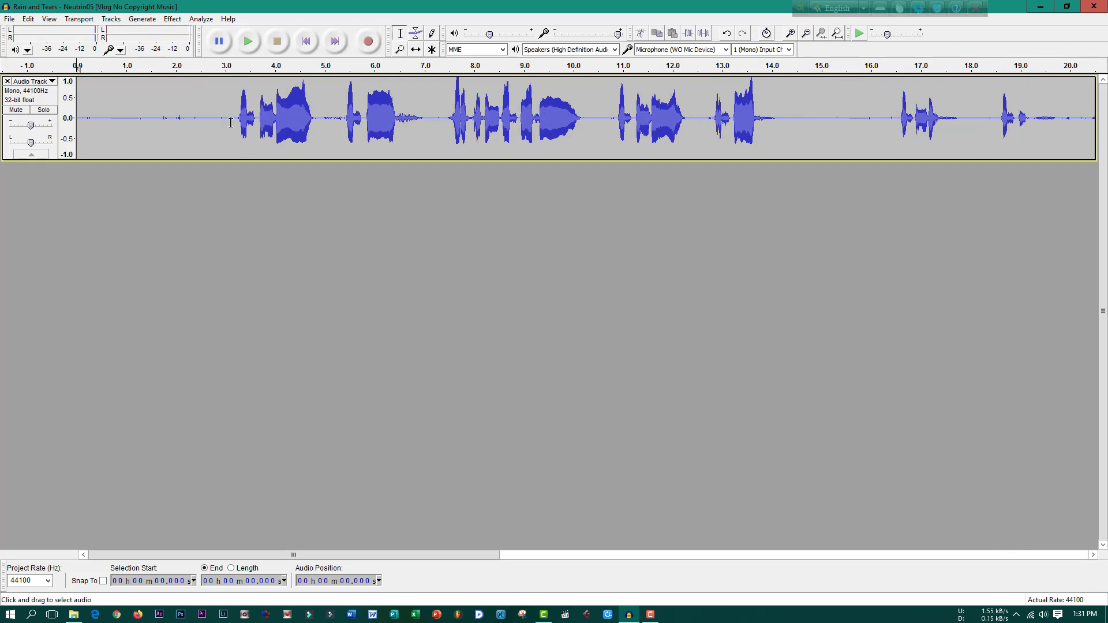
- Capture a noise profile for Noise Removal from the silent opening between about 0.06 and 3.05 seconds
left_click_drag(228, 117, 79, 117)
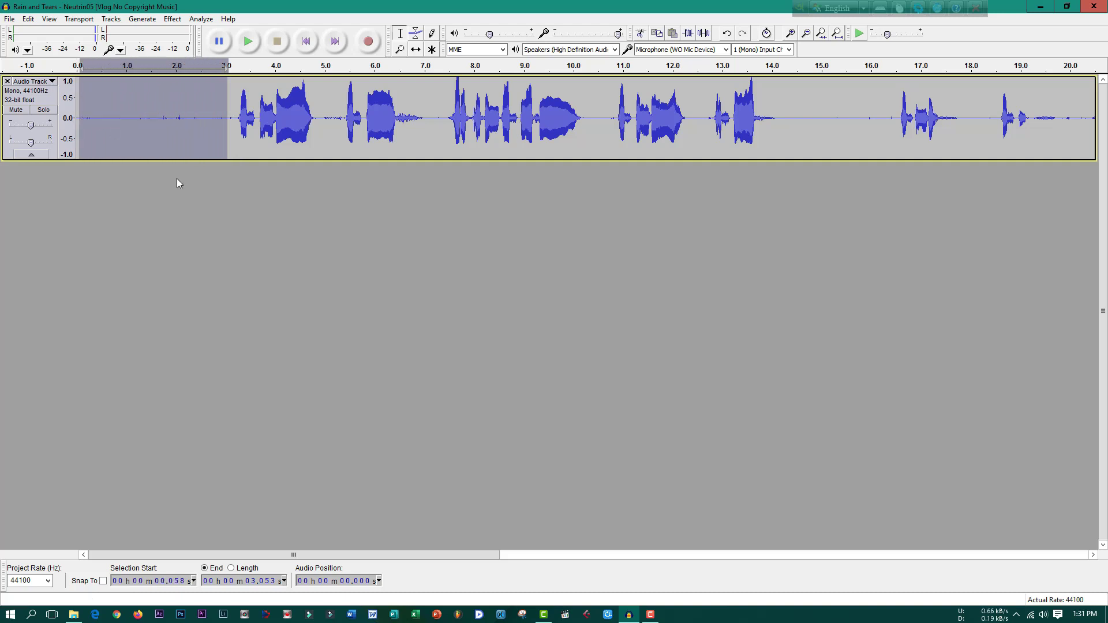
left_click(173, 19)
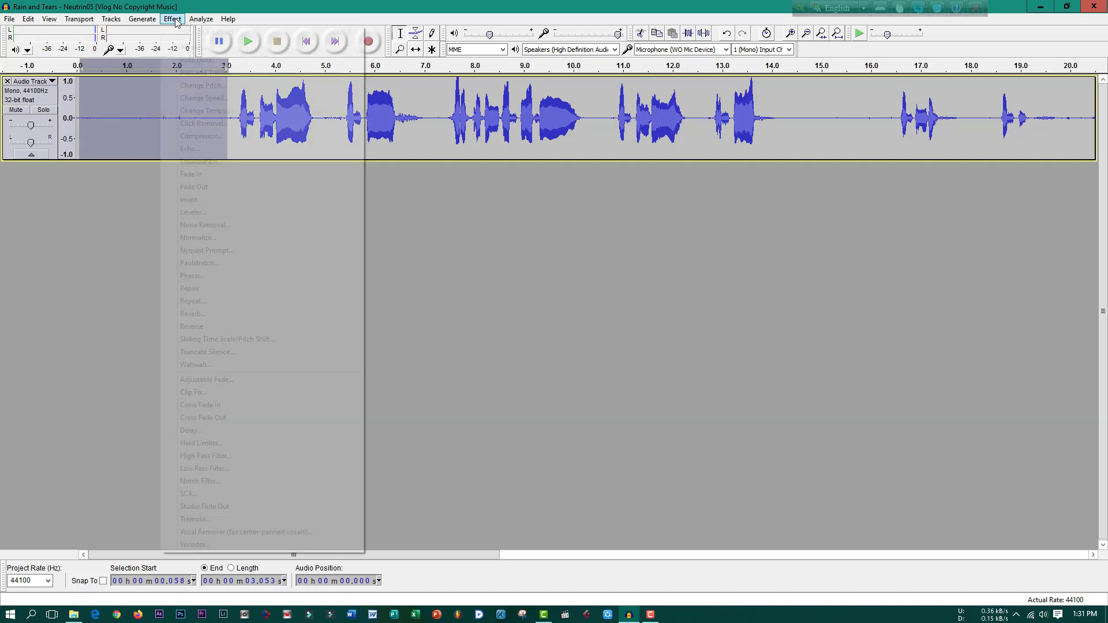
left_click(219, 230)
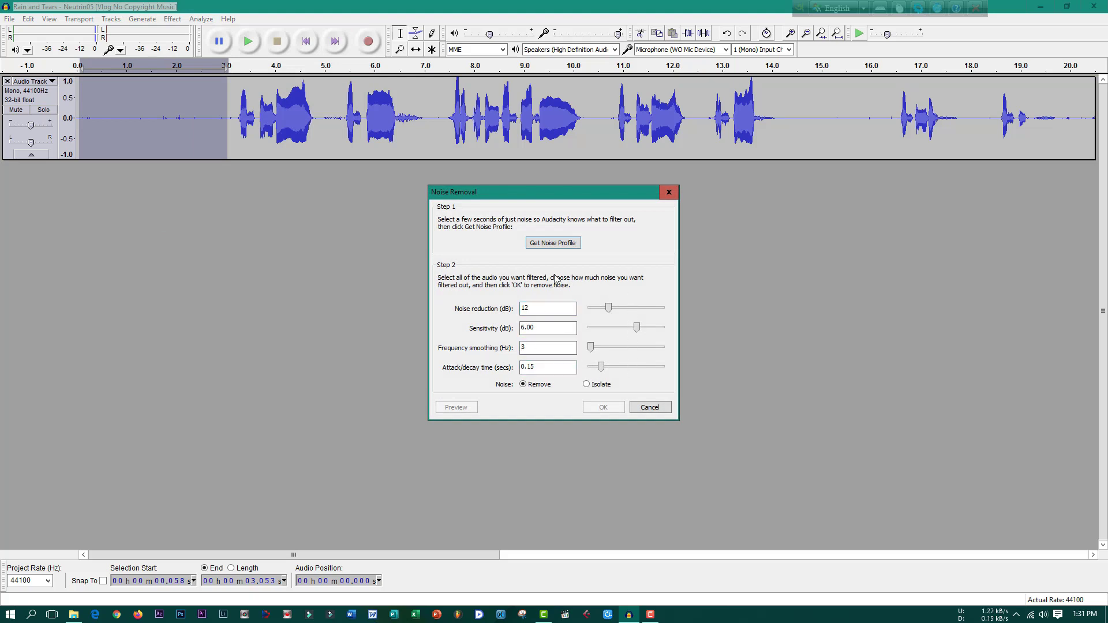
left_click(553, 243)
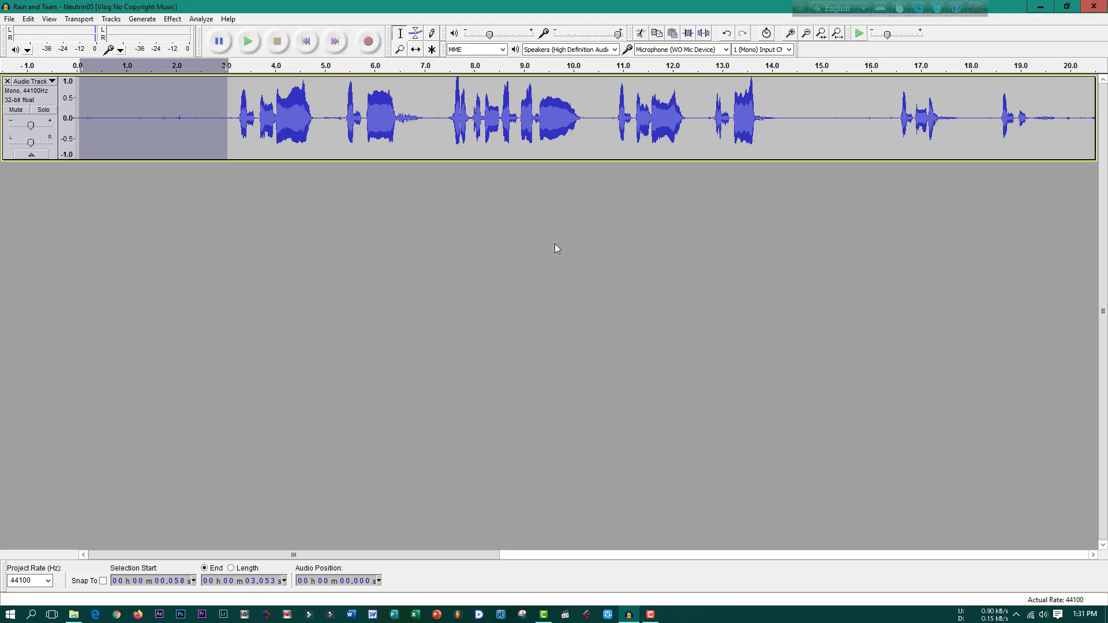
- Apply Noise Removal to the entire voice track with 12 dB noise reduction and 6.00 dB sensitivity
key("ctrl+a")
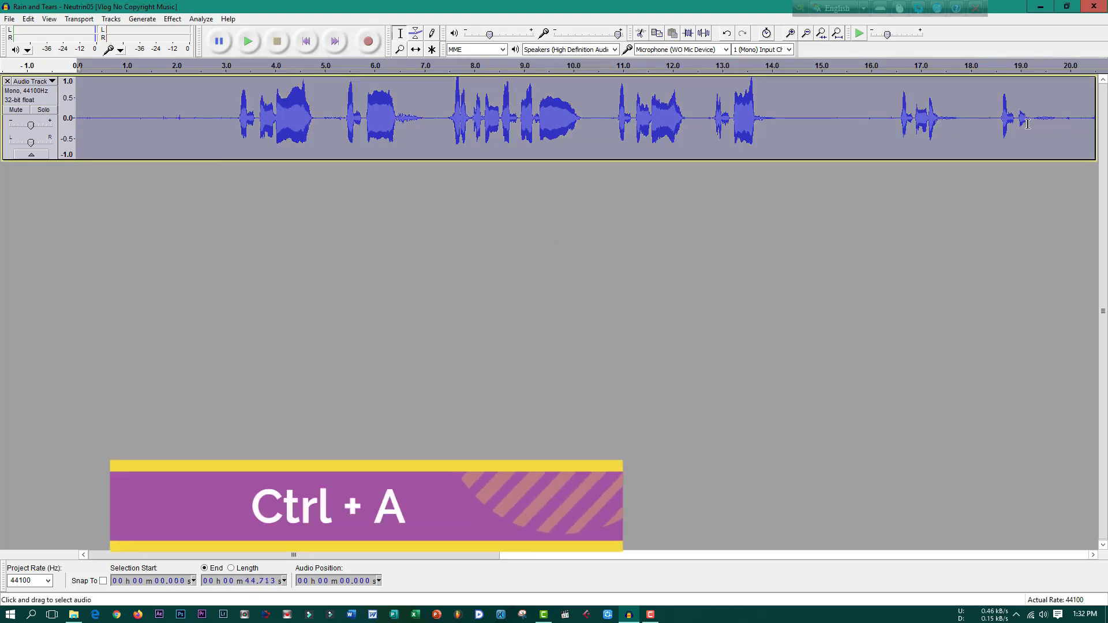
left_click(177, 22)
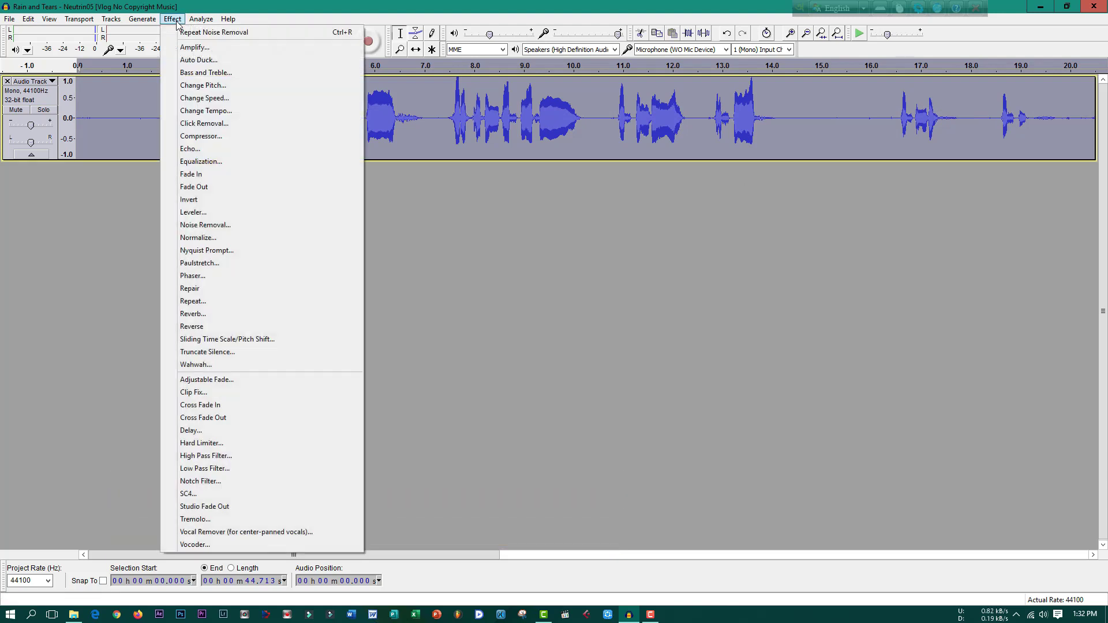
left_click(205, 225)
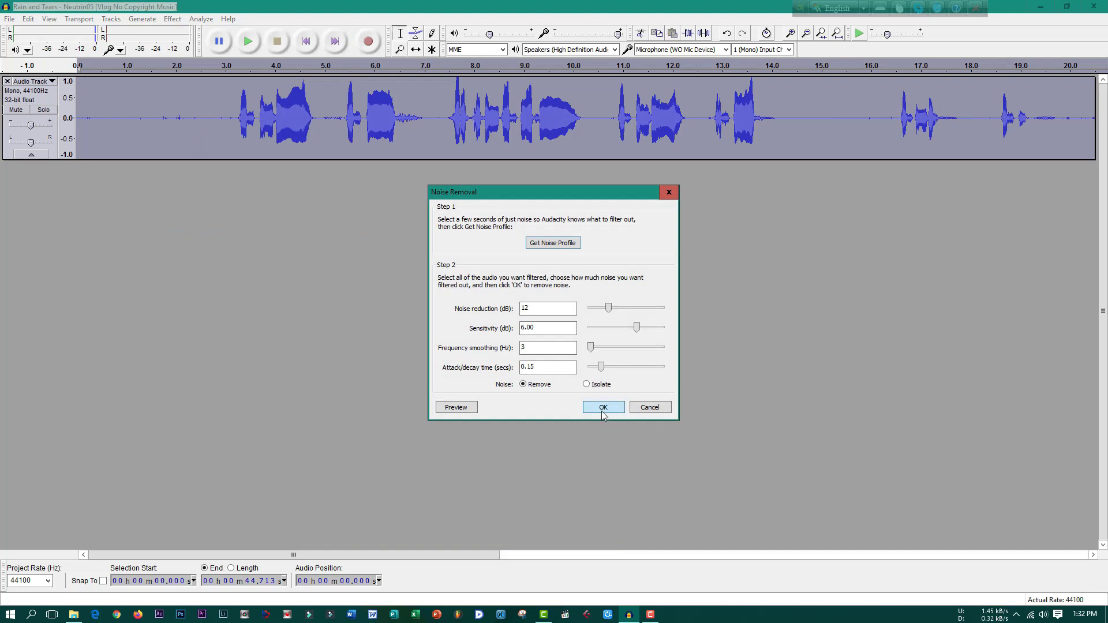
left_click(601, 406)
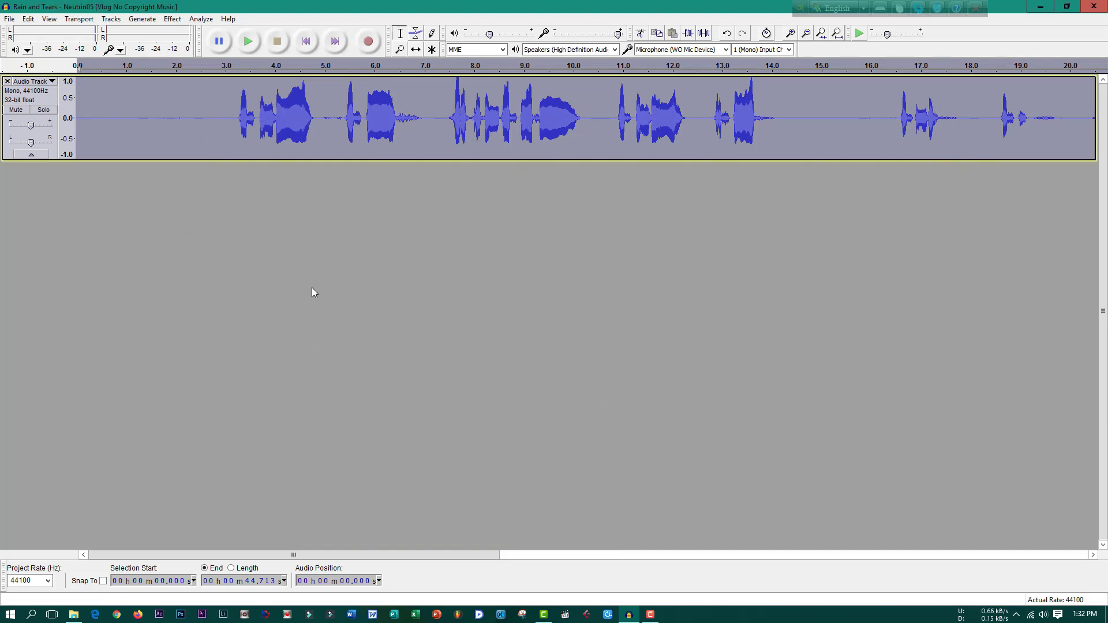
- Play the denoised voice track from about 3.3 seconds to check the sound, then stop playback
left_click(324, 237)
left_click(239, 67)
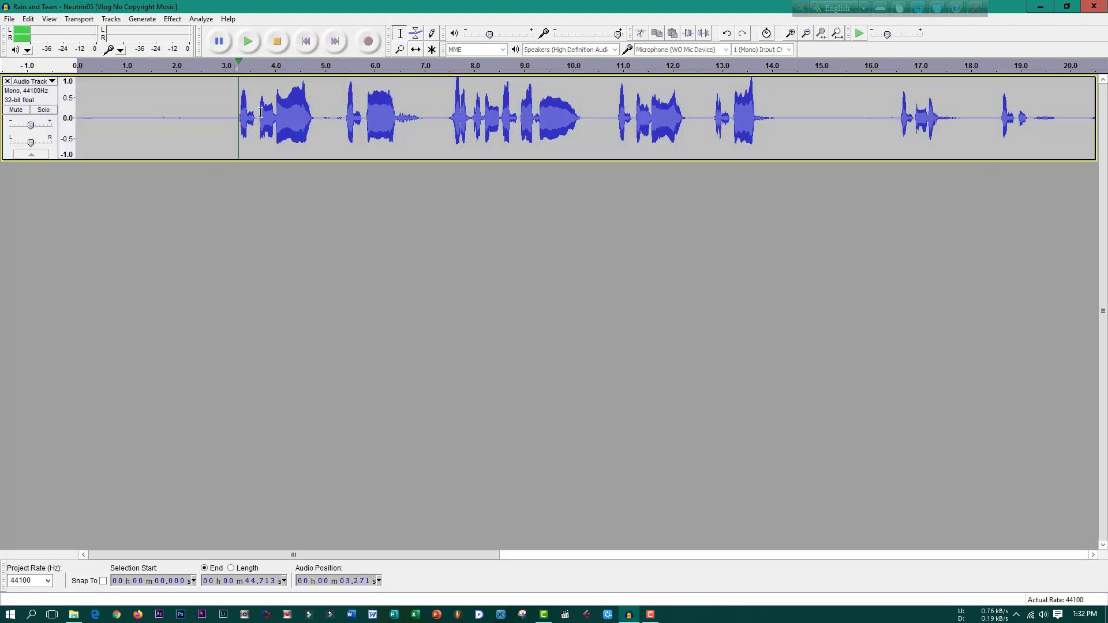
key("space")
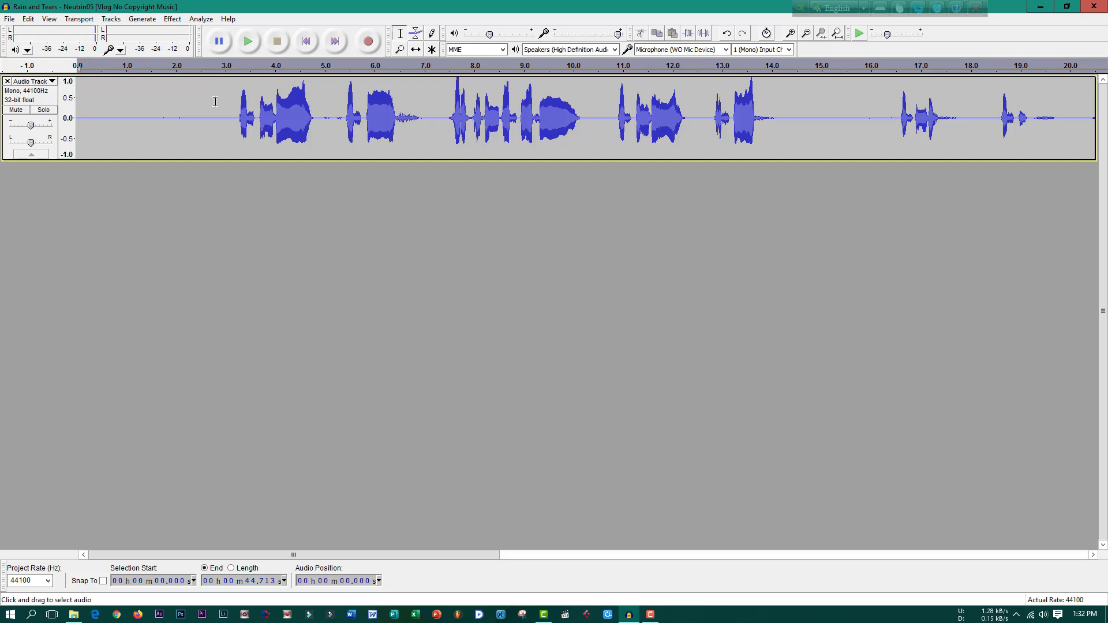
- Apply Reverb to the entire voice track with room size 75%, pre-delay 102 ms, reverberance 70% and slightly raised damping, previewing the effect
key("ctrl+a")
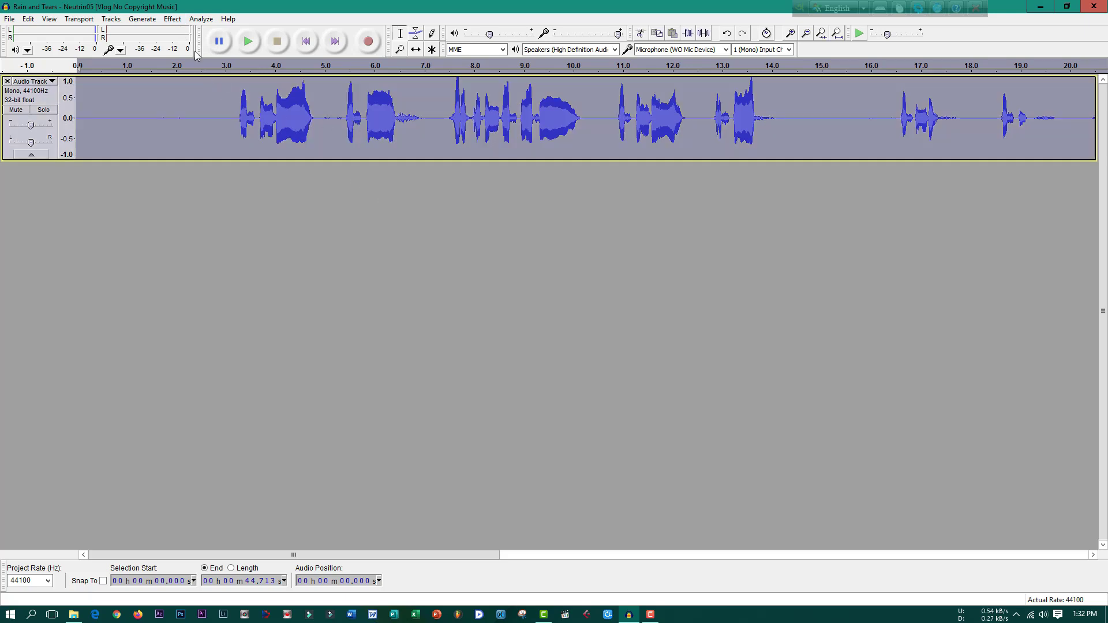
left_click(173, 19)
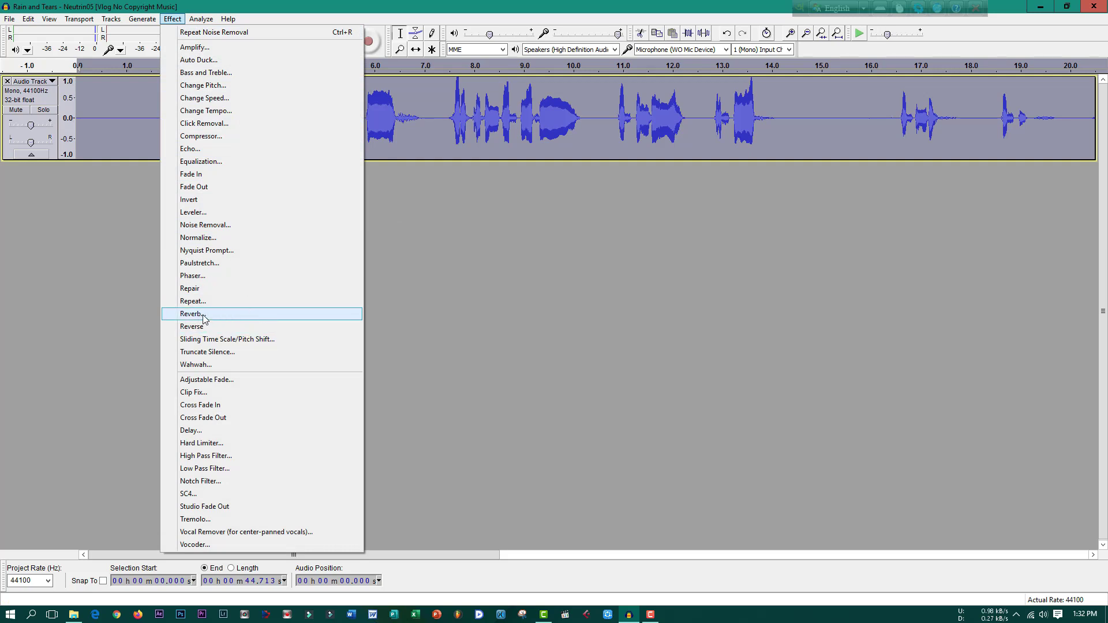
left_click(247, 316)
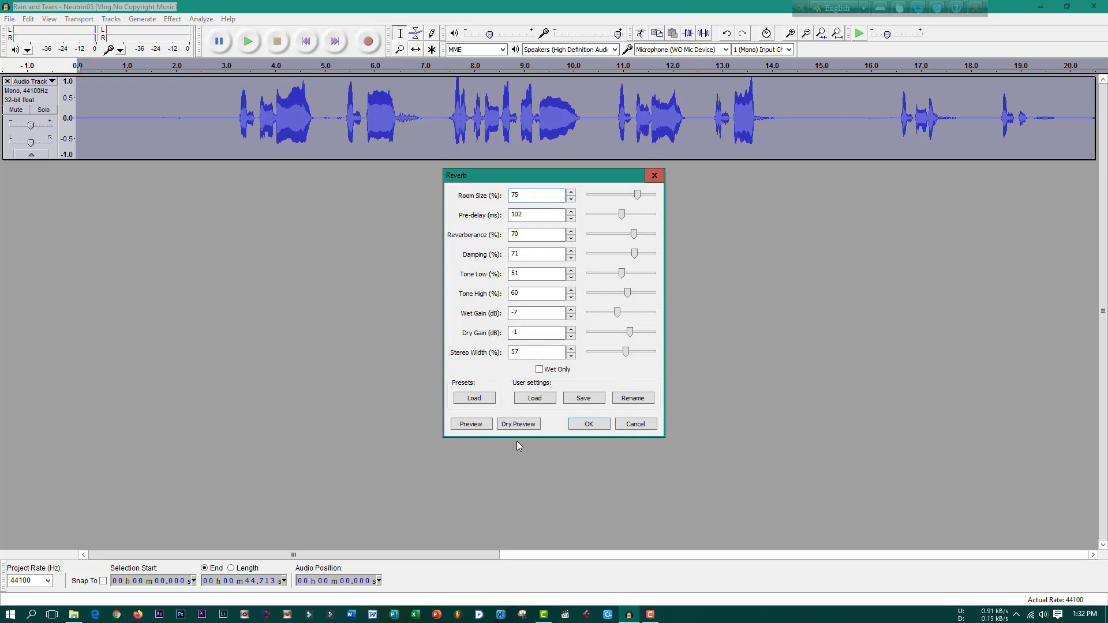
left_click(472, 424)
left_click_drag(637, 254, 642, 255)
left_click(482, 425)
left_click(589, 424)
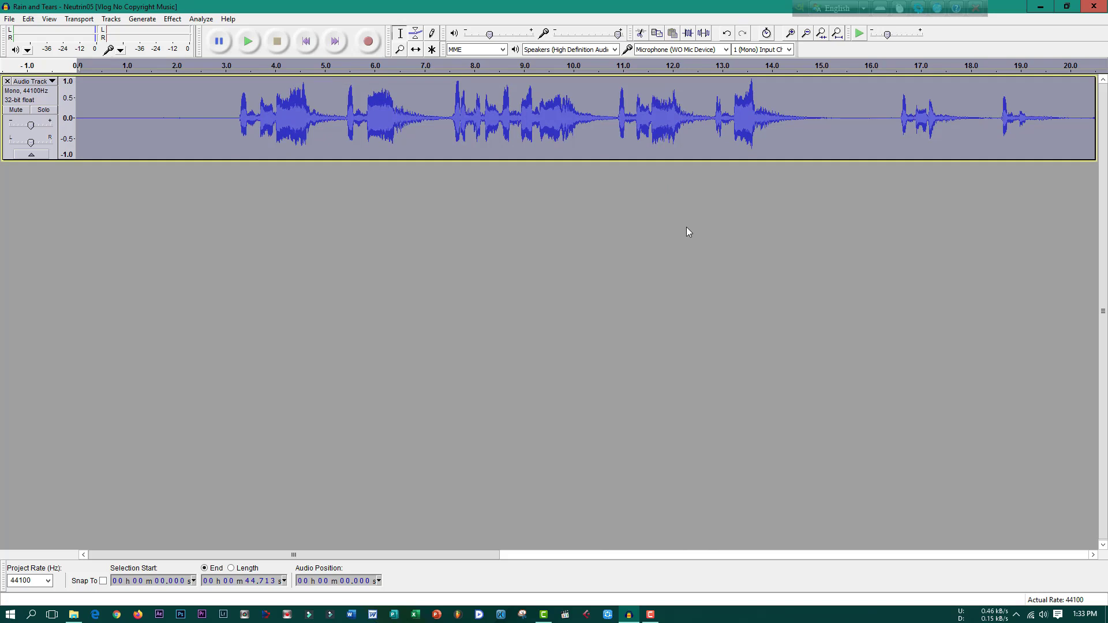
- Apply Equalization to the entire voice track using the Bass Boost curve
left_click(176, 19)
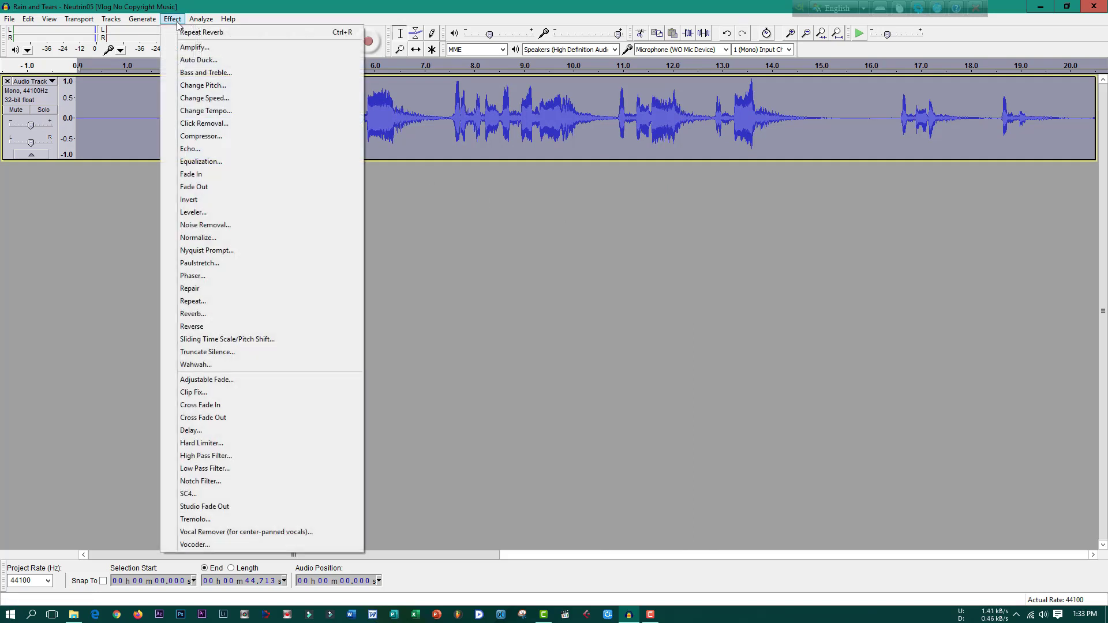
left_click(219, 163)
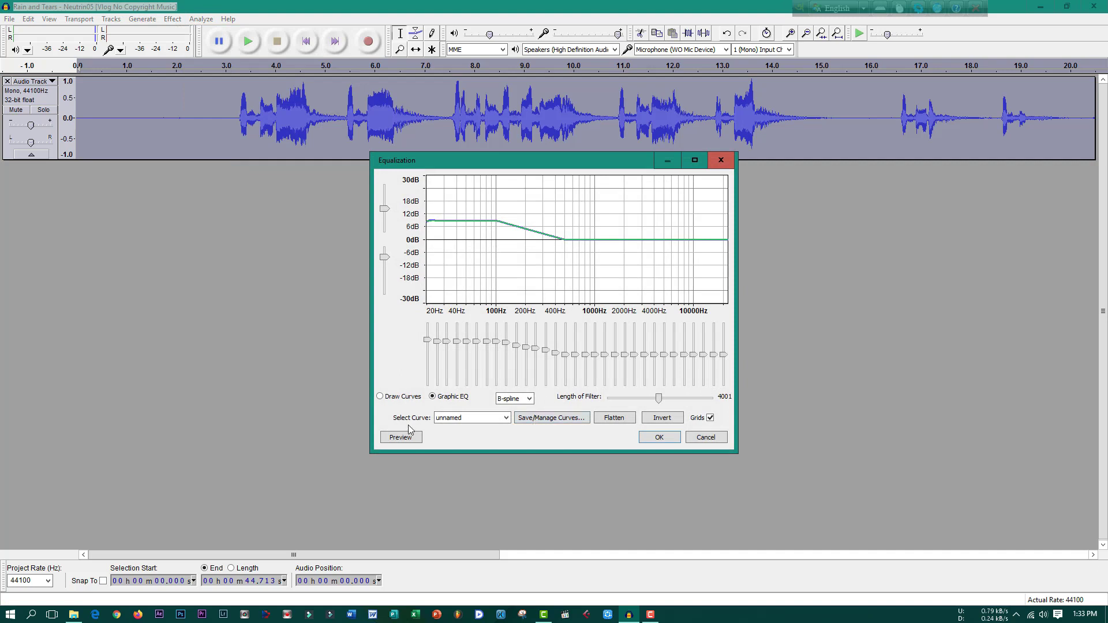
left_click(474, 424)
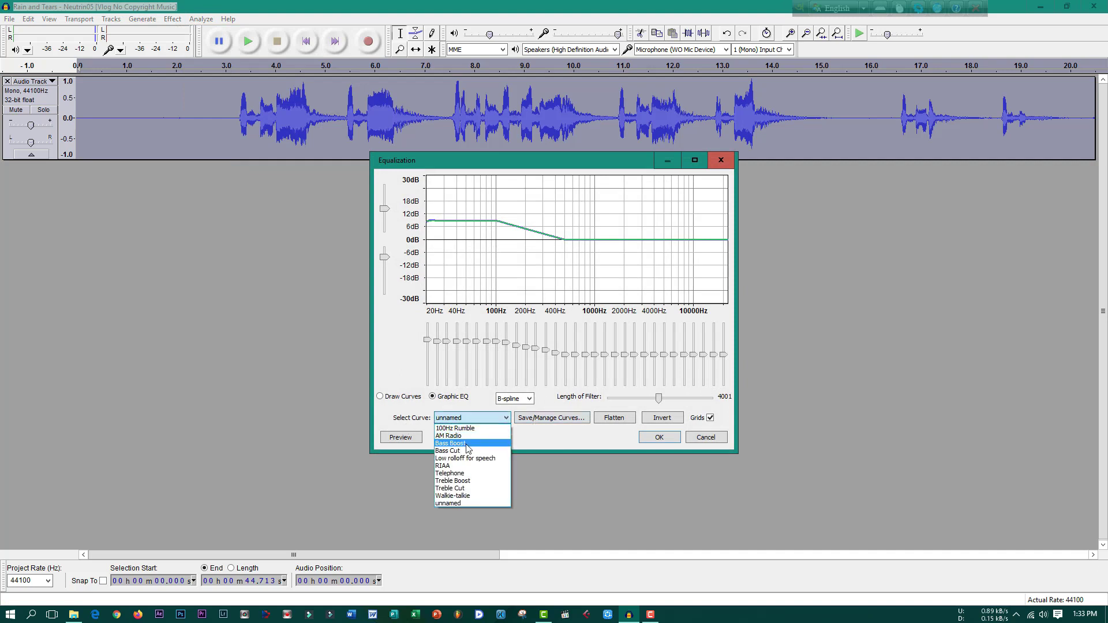
left_click(466, 445)
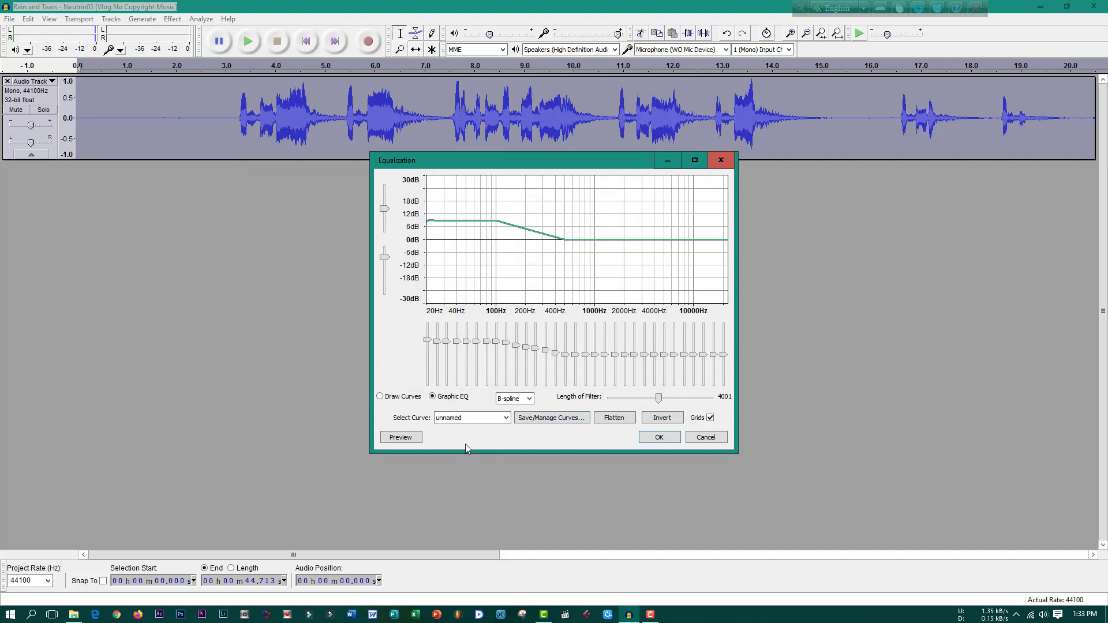
left_click(660, 439)
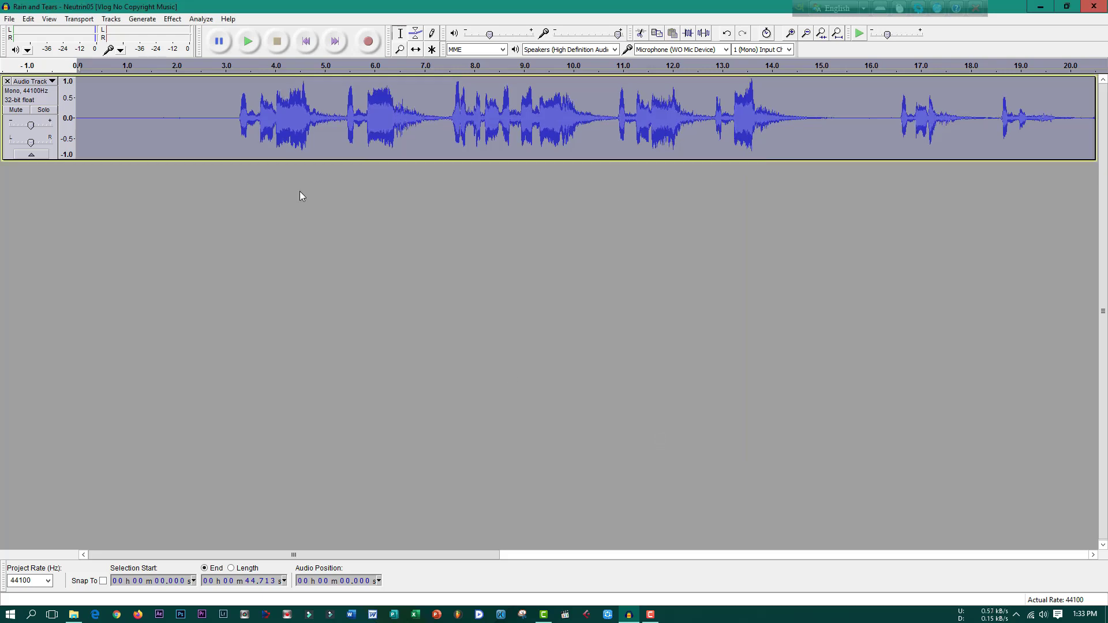
- Apply Equalization to the entire voice track using the Treble Boost curve
left_click(173, 20)
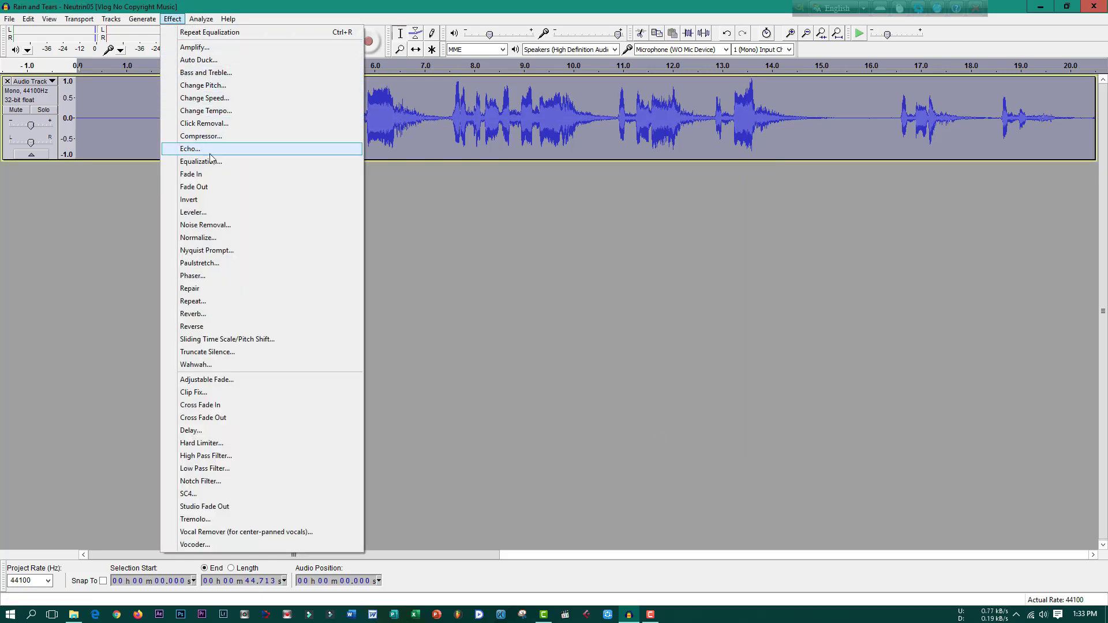
left_click(209, 164)
left_click(459, 418)
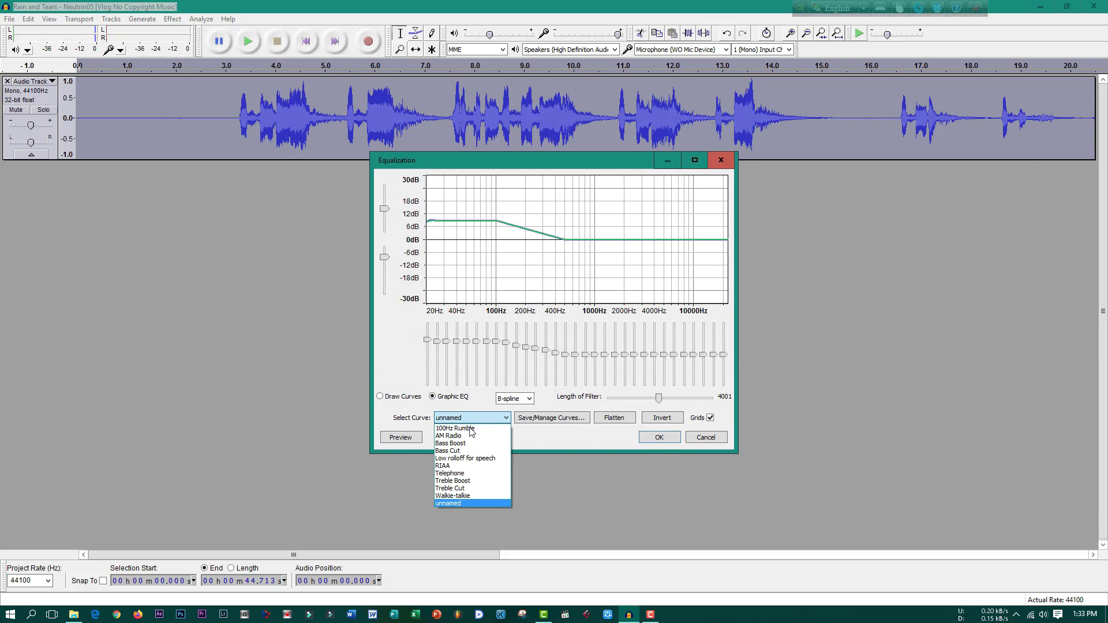
left_click(472, 481)
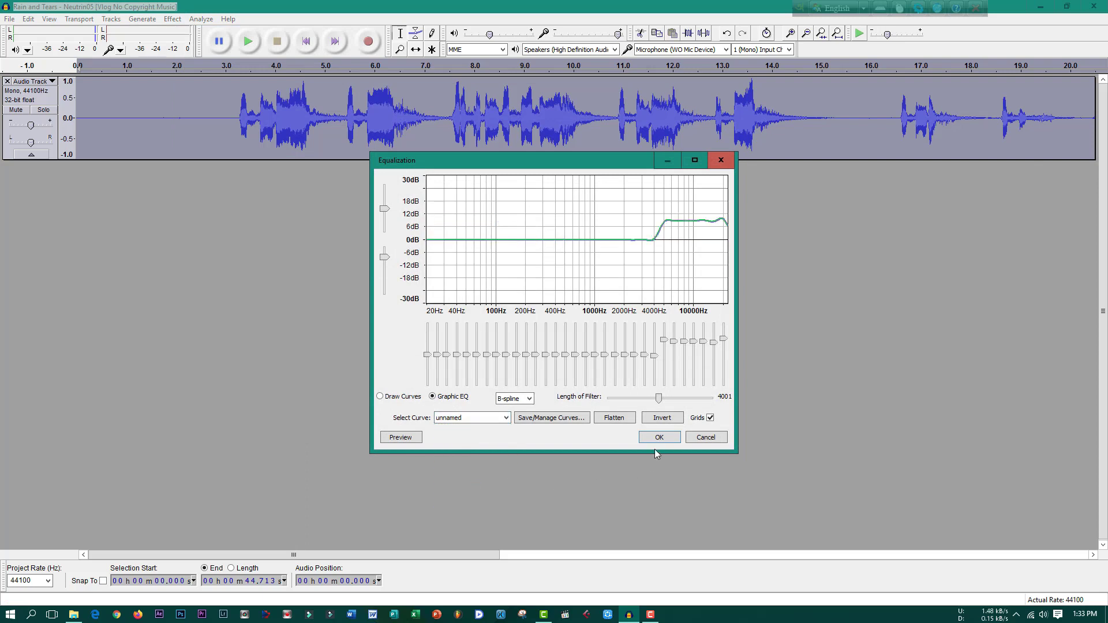
left_click(660, 438)
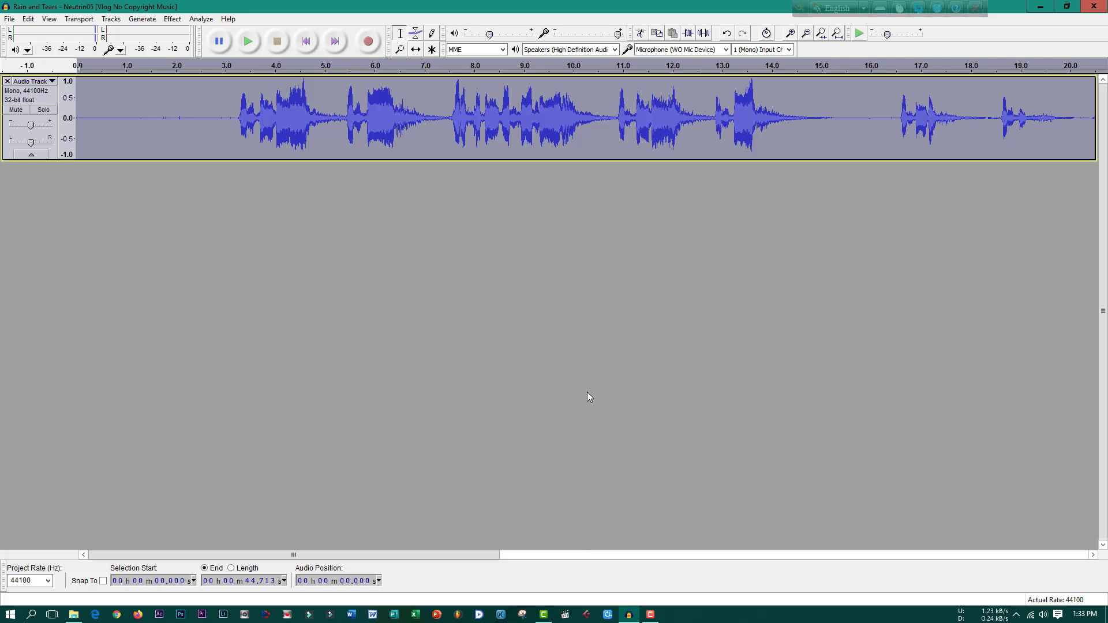
- Play back the equalized voice track to check how it sounds, then stop playback
key("space")
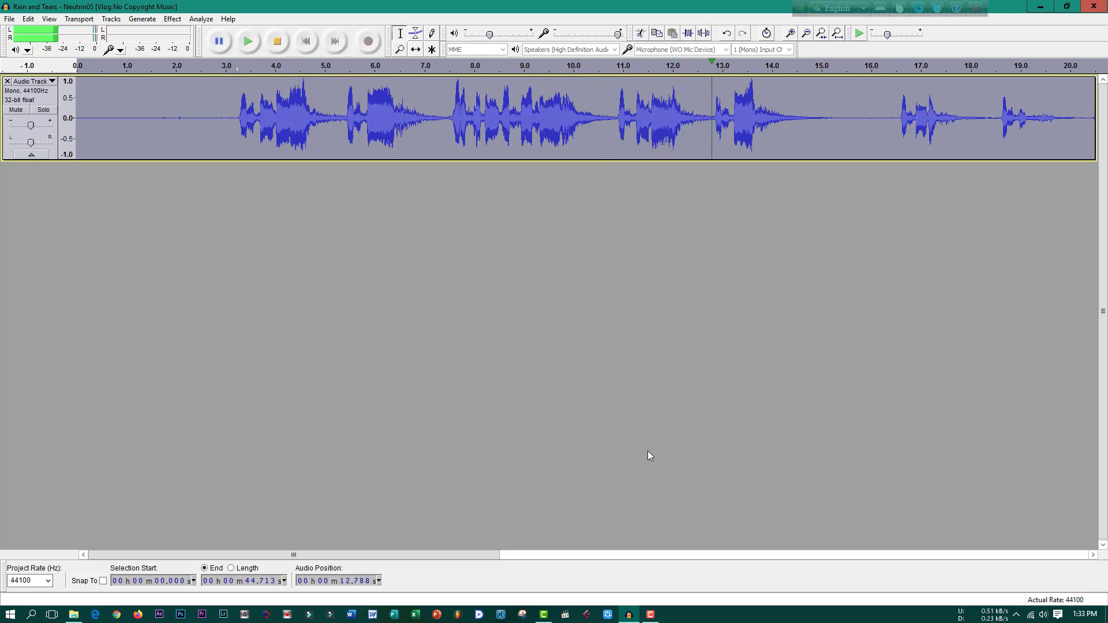
key("space")
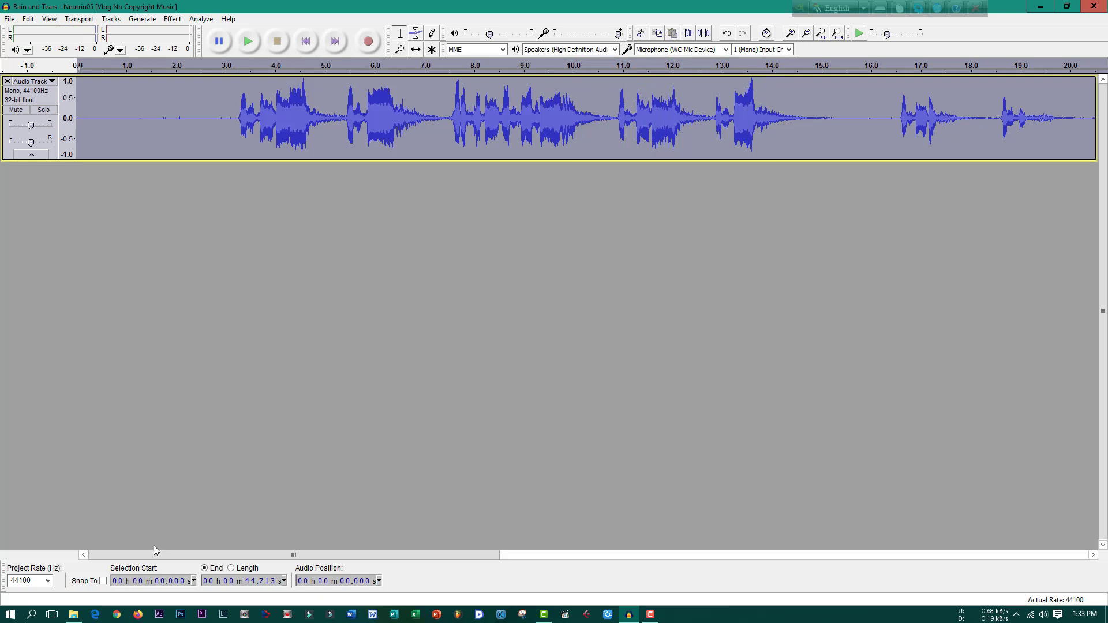
- Import the music file Greta Sting kevin from the tutorial folder as a second track below the voice
left_click(75, 615)
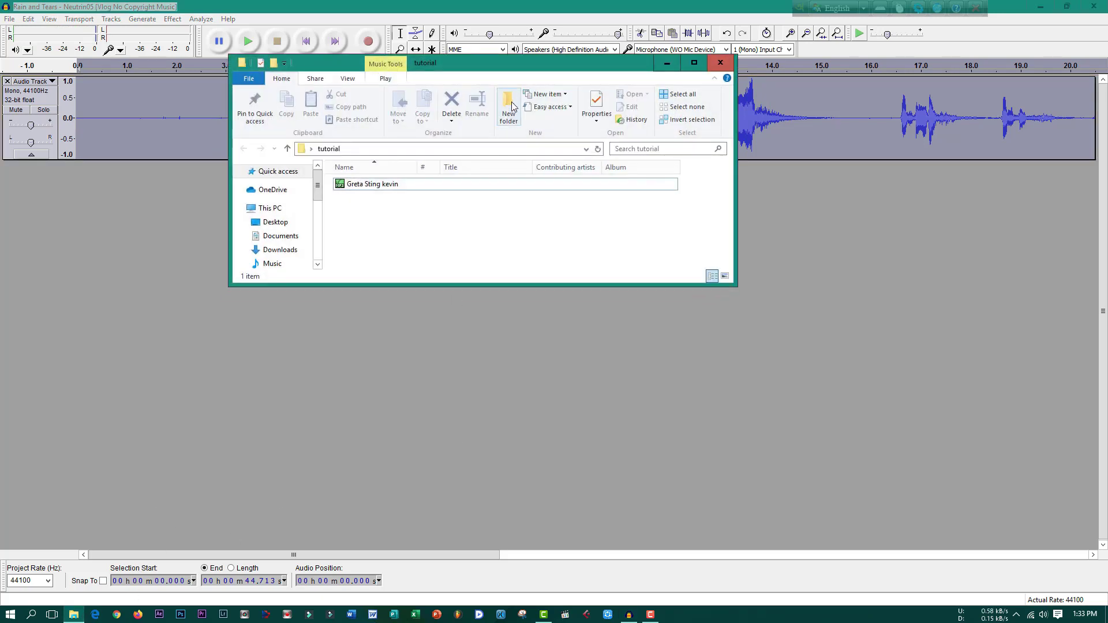
left_click_drag(506, 72, 645, 229)
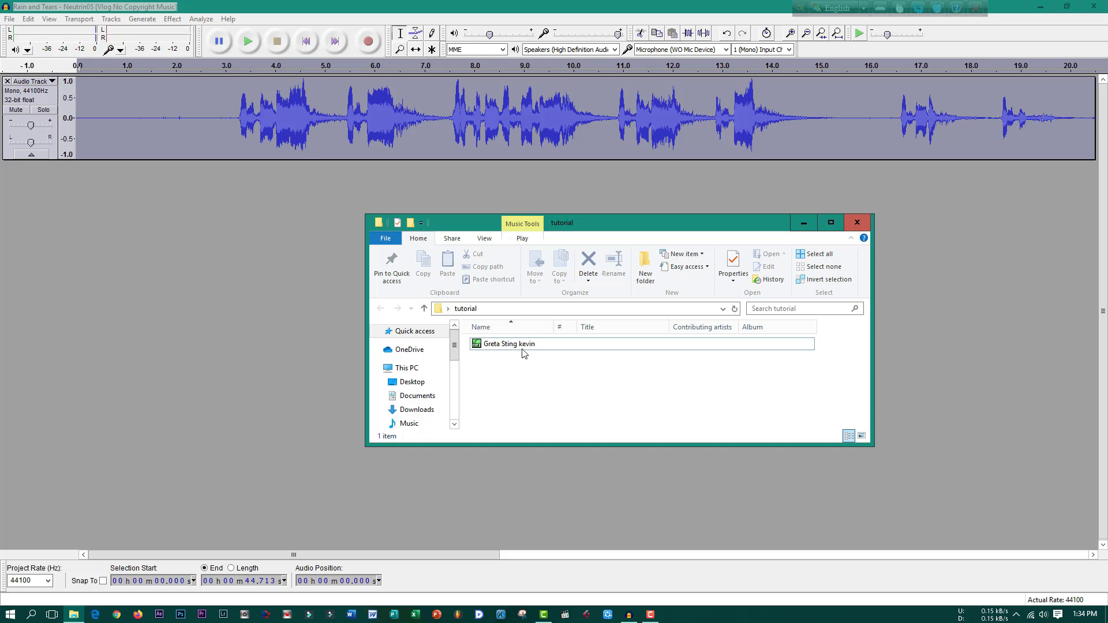
left_click_drag(521, 348, 318, 454)
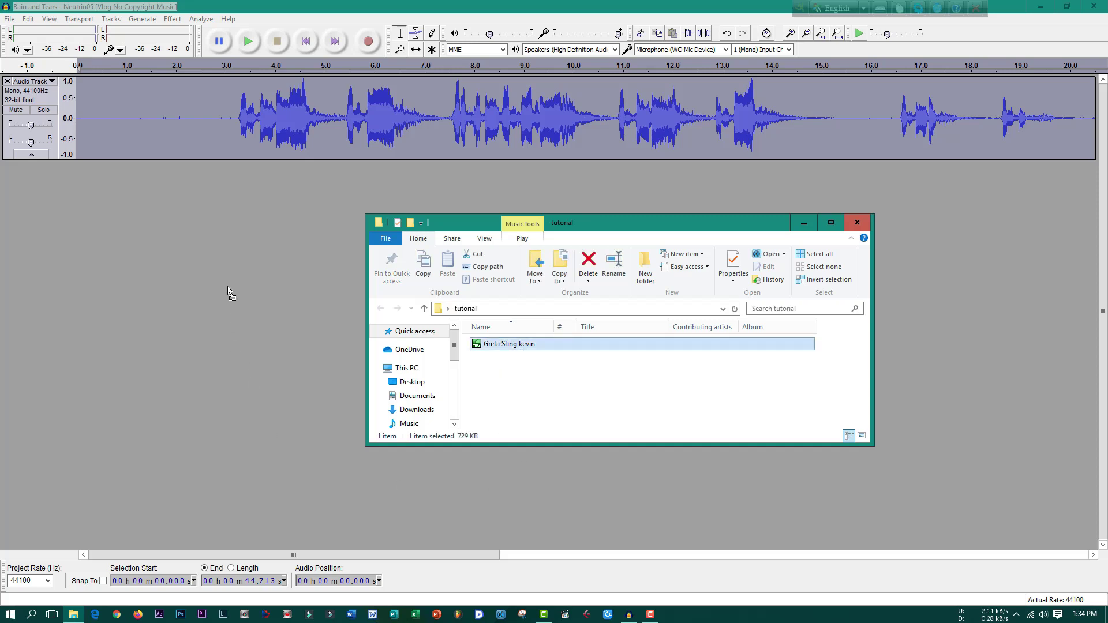
left_click_drag(227, 287, 227, 287)
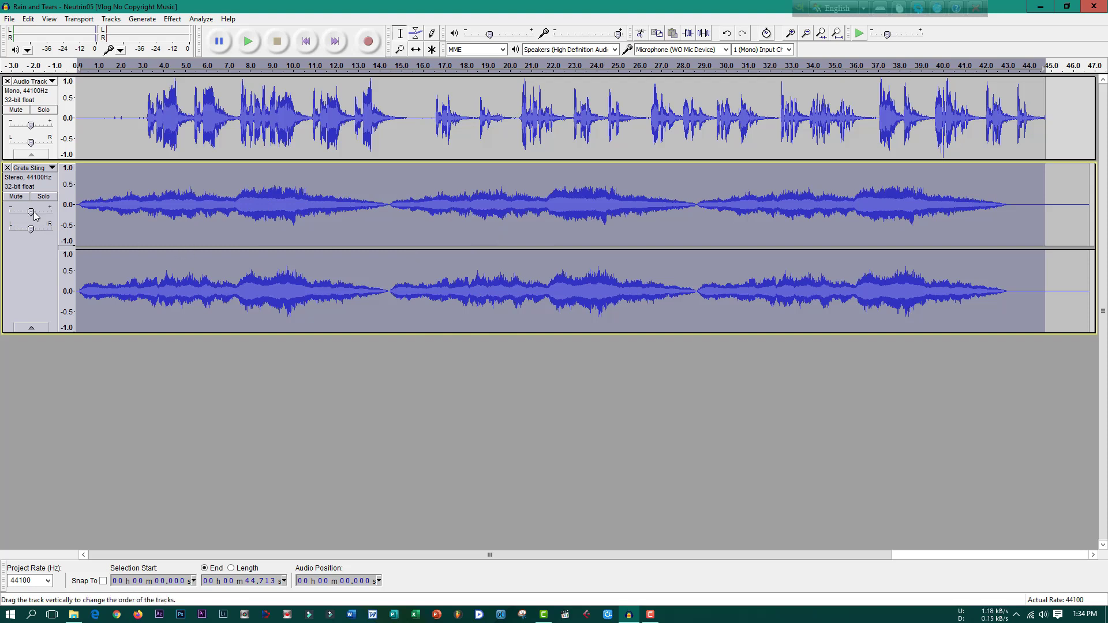
- Lower the music track's gain and pan it to the left, playing the mix from about 2 seconds to judge the balance
left_click_drag(32, 211, 28, 211)
left_click(132, 69)
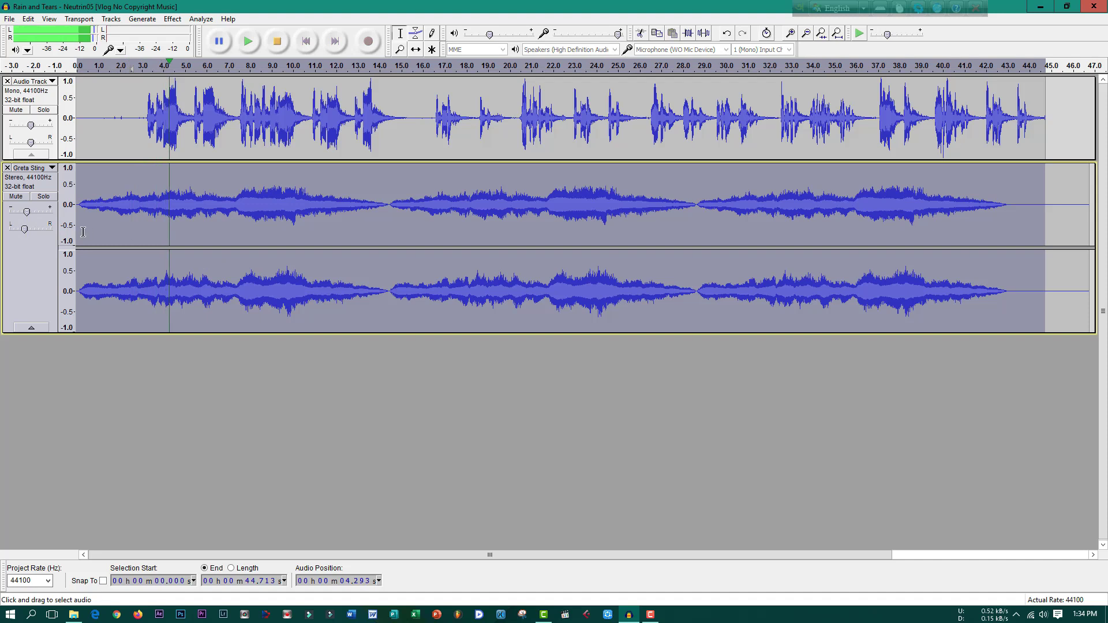
key("space")
left_click_drag(27, 212, 20, 229)
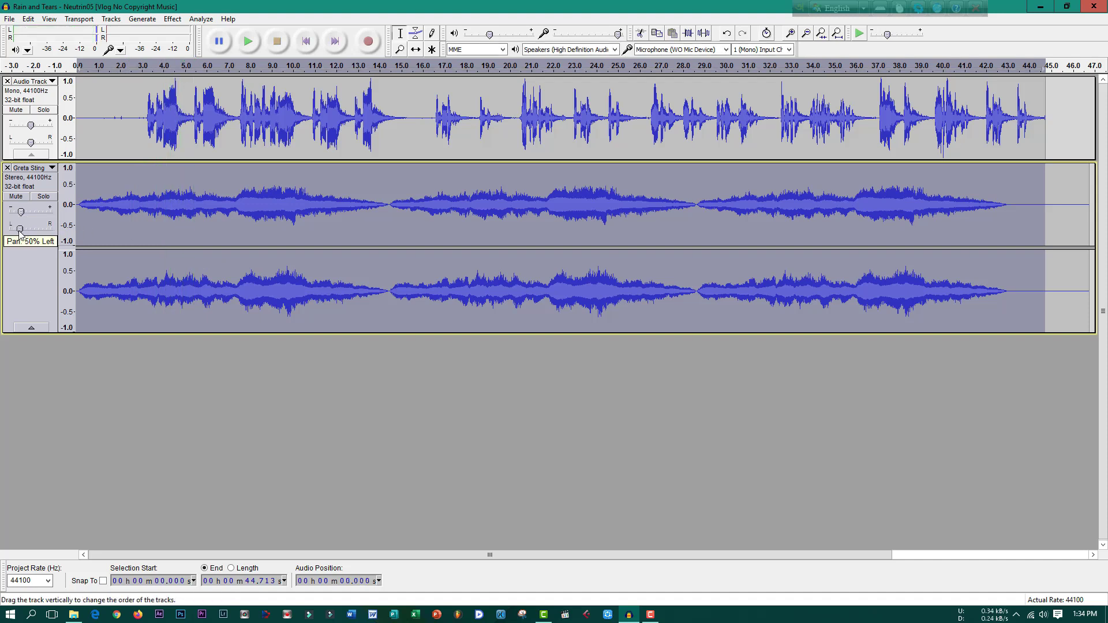
left_click(123, 65)
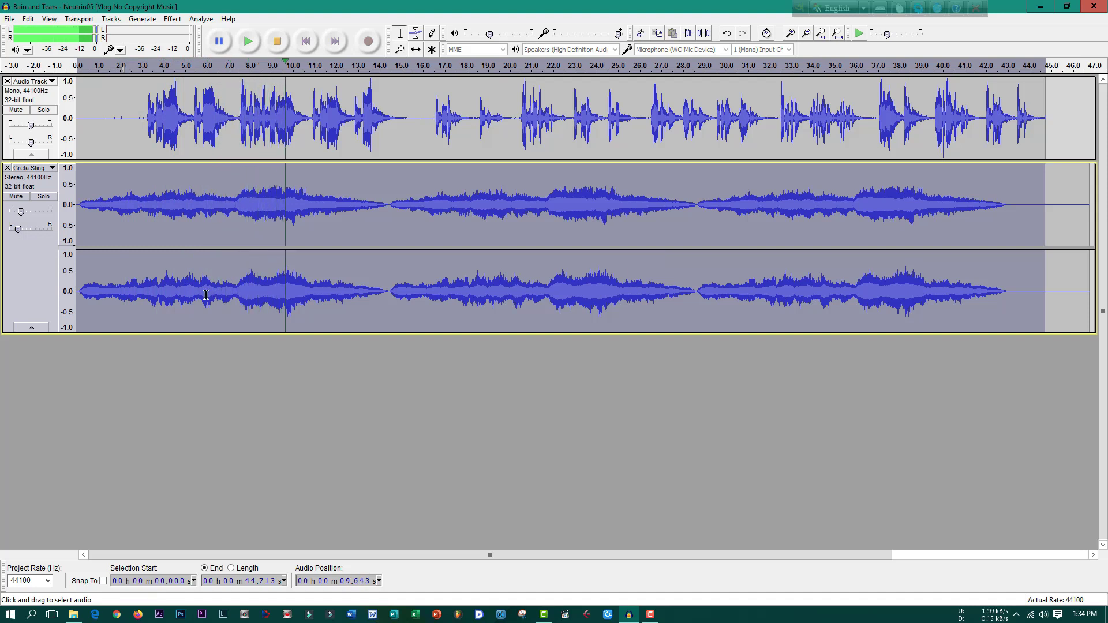
- Shift the music track's pan slightly back toward centre and fine-tune its gain to a low level beneath the voice
left_click(21, 234)
left_click_drag(21, 211, 23, 211)
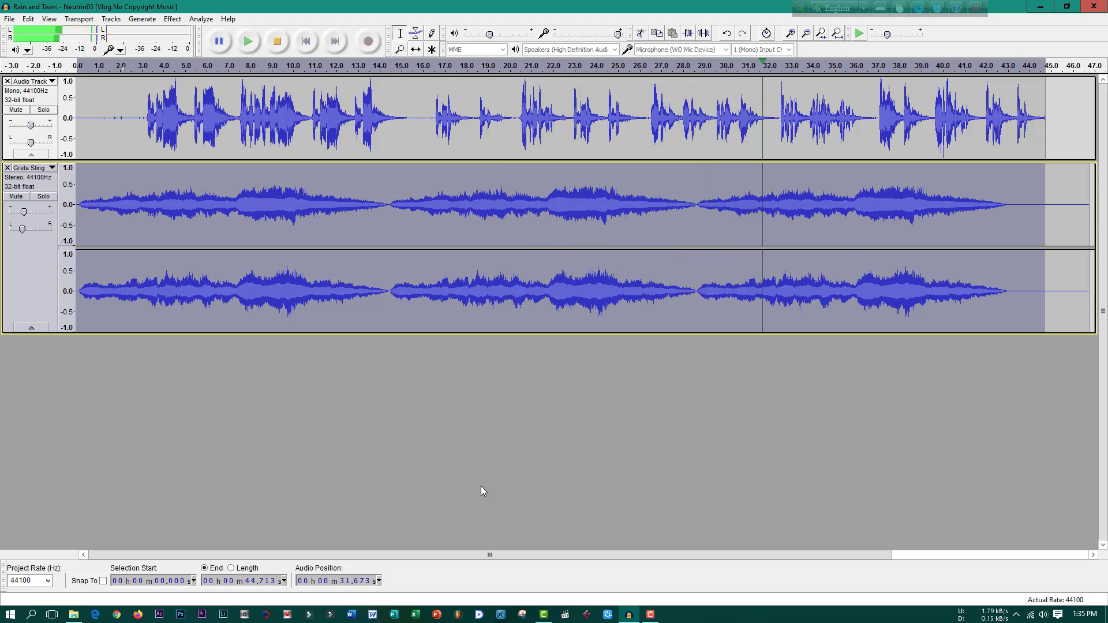
left_click_drag(24, 212, 20, 212)
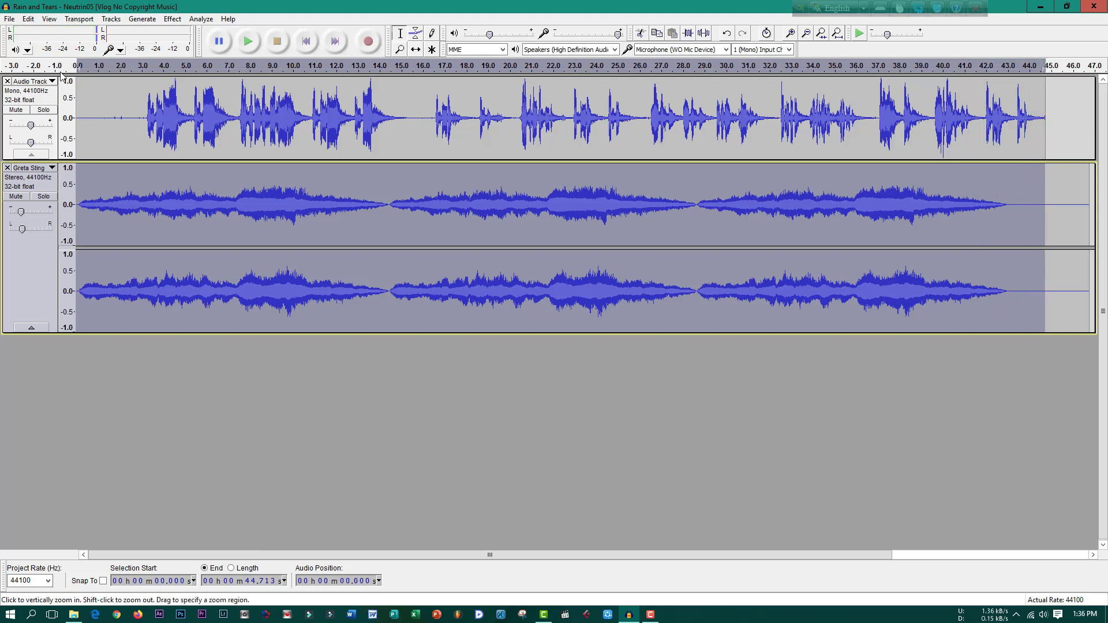
- Export the mix to the Desktop as a WAV 16-bit PCM file named Tutorila mp3, accepting the stereo mixdown and metadata
left_click(10, 19)
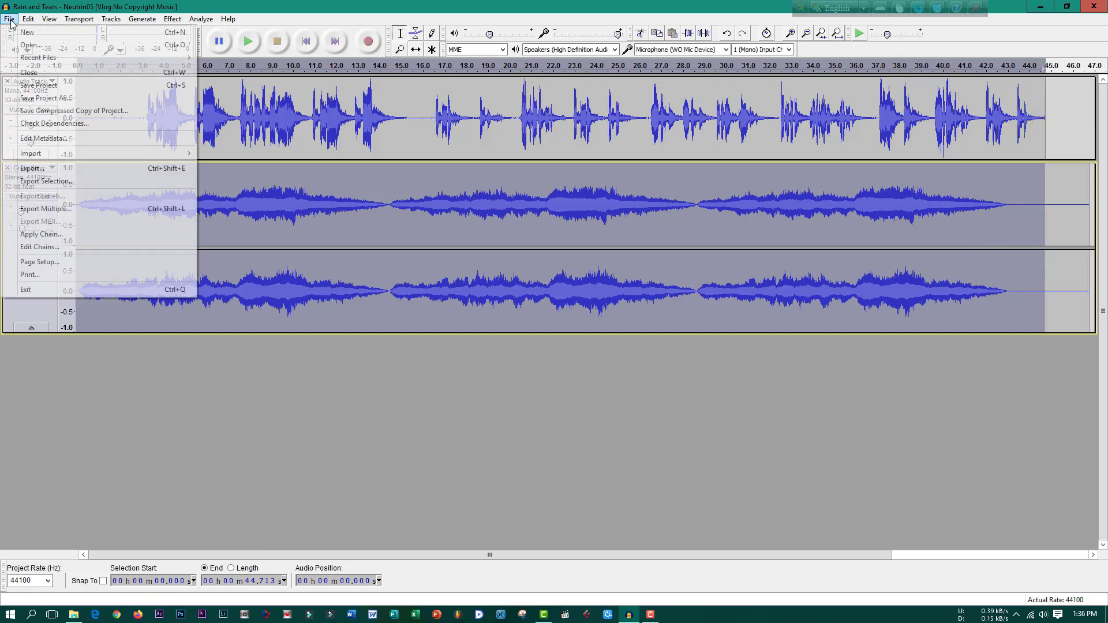
left_click(39, 170)
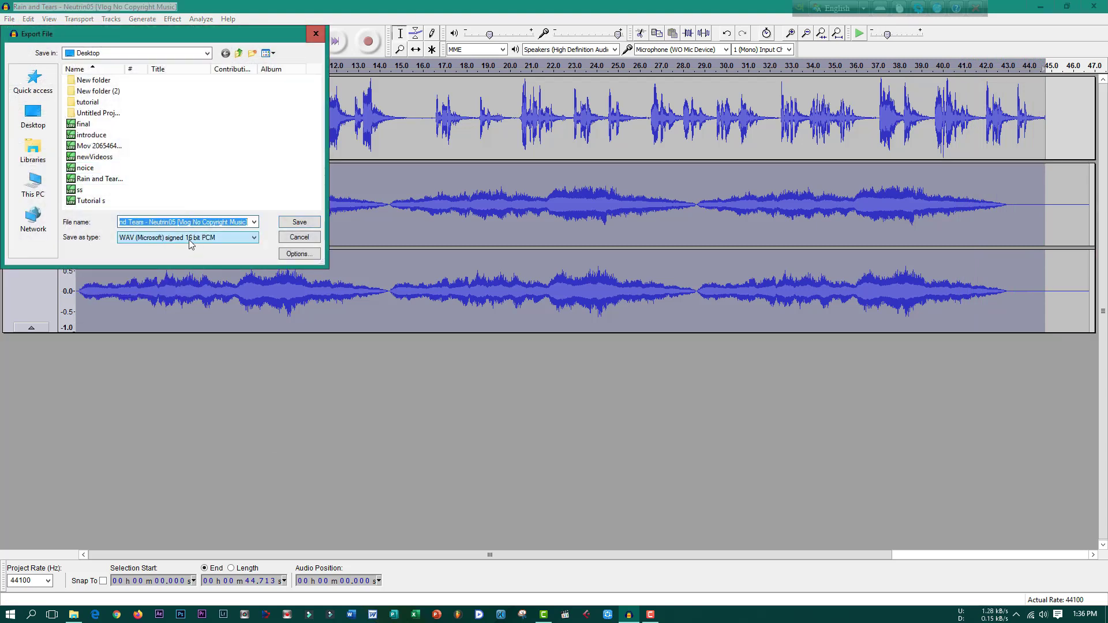
left_click(46, 128)
scroll(234, 159, "down", 5)
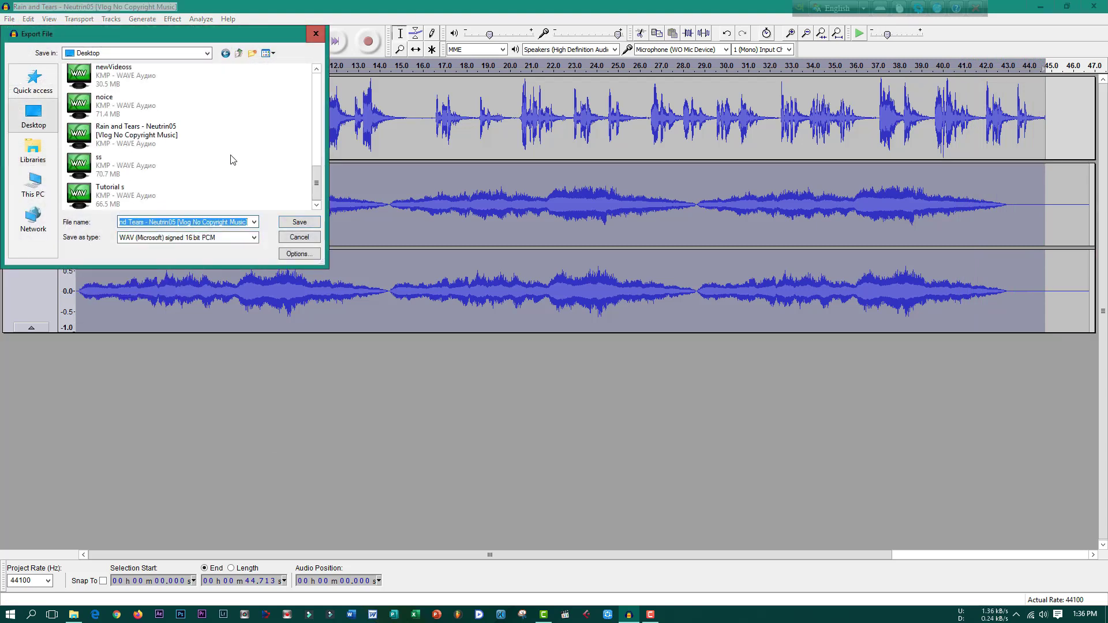
type("sic")
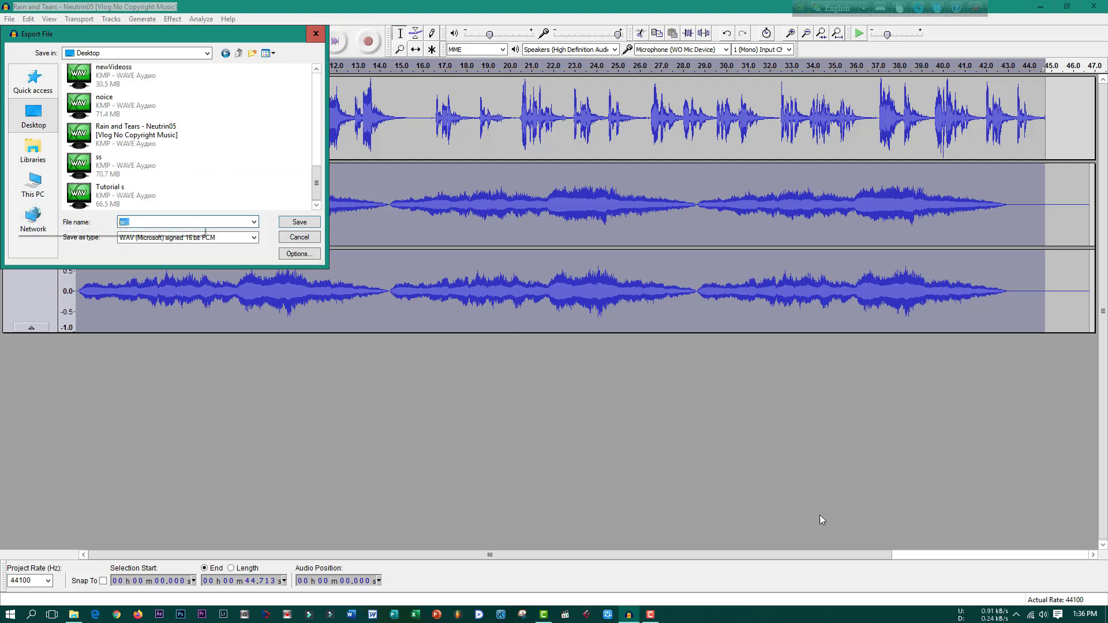
type("Tutorila mp3")
left_click(304, 224)
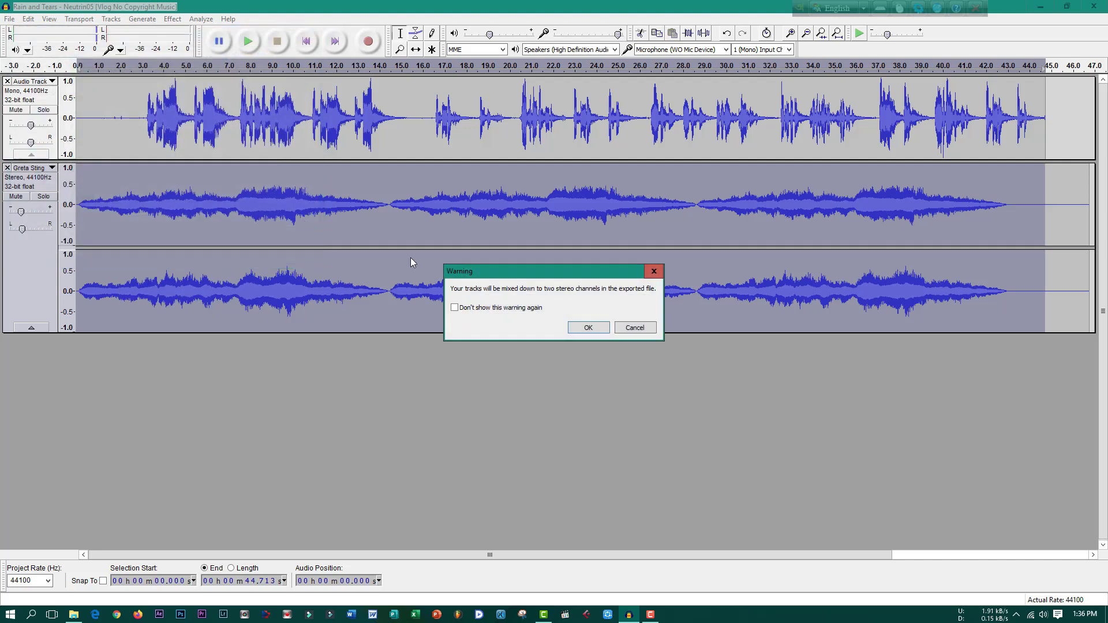
left_click(589, 329)
left_click(618, 405)
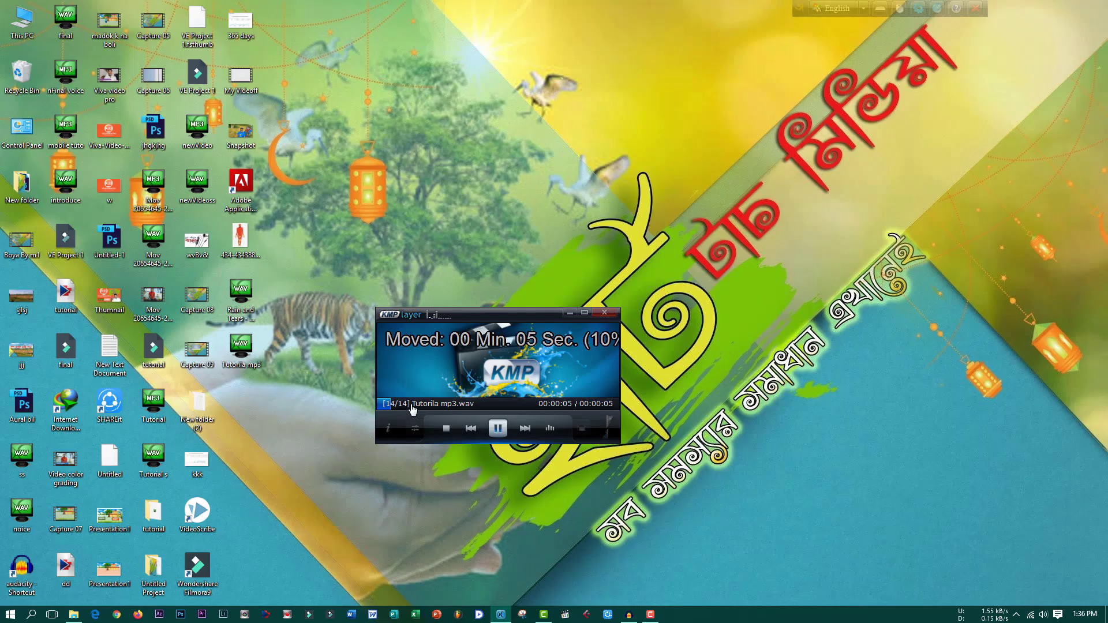
- Listen to the exported Tutorila mp3 file in KMPlayer, then minimize the player
left_click_drag(500, 206, 500, 157)
scroll(497, 251, "up", 1)
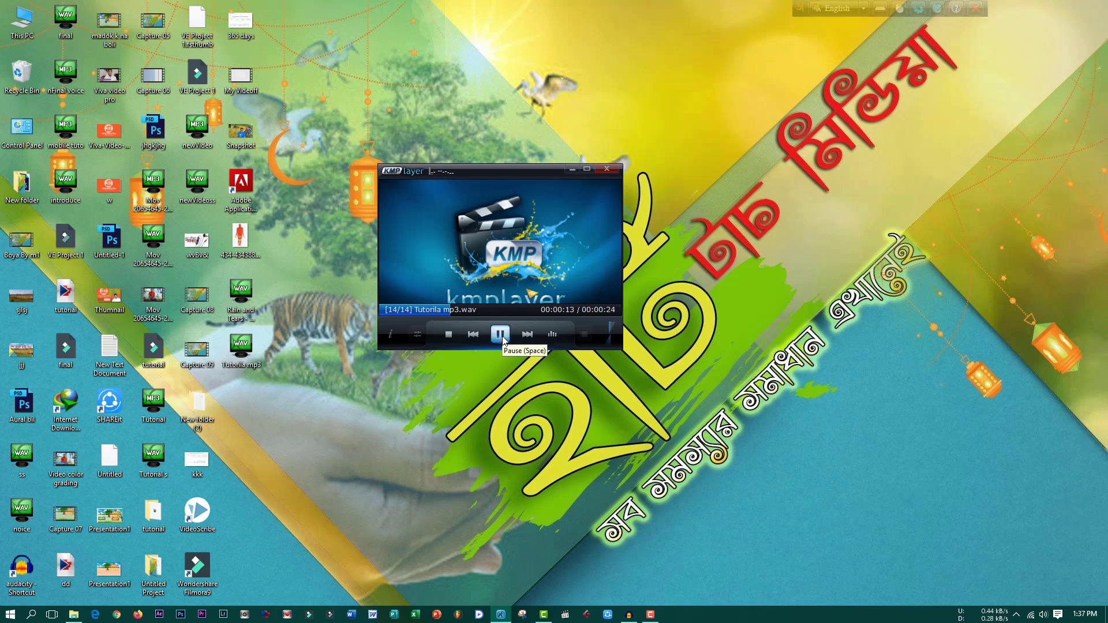
left_click(571, 170)
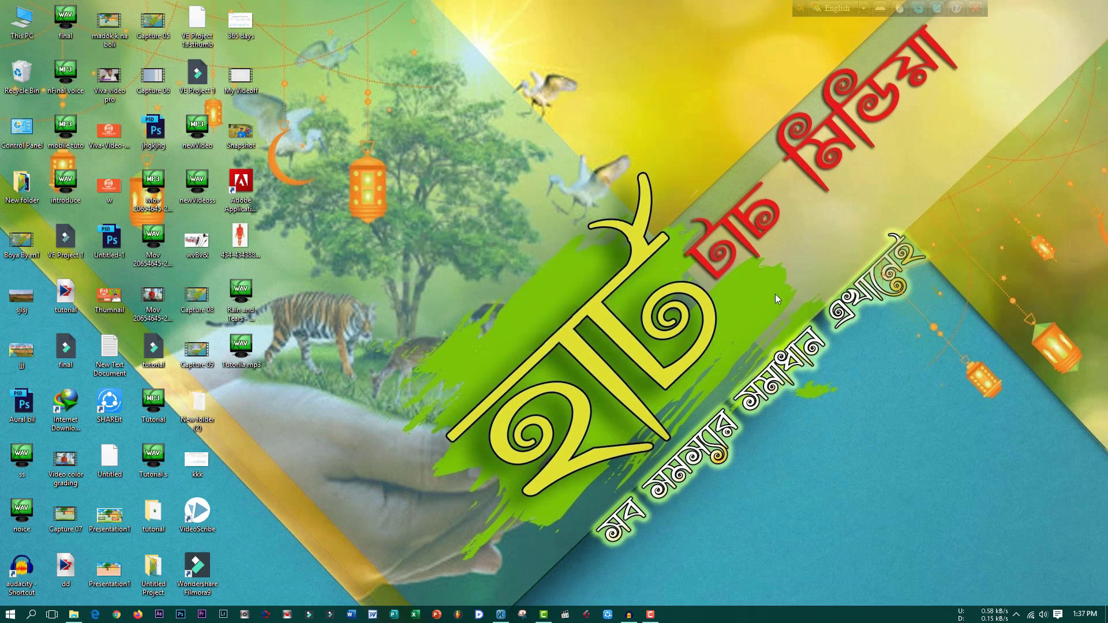